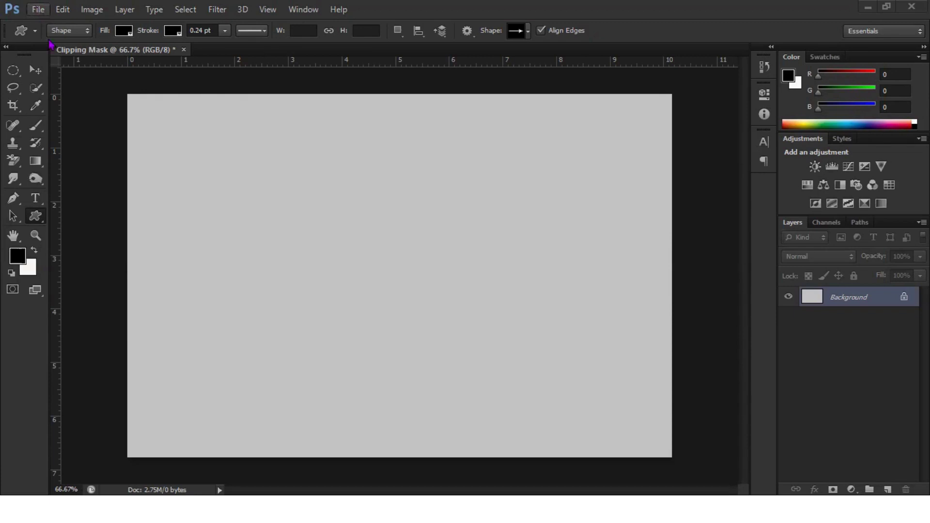
Step: Open man.png as its own document
click(38, 11)
click(34, 36)
click(414, 171)
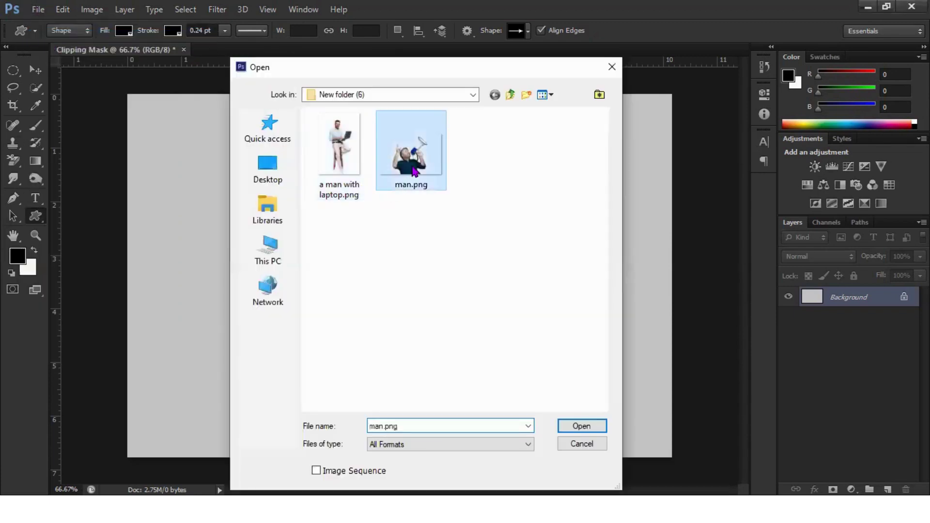
double_click(414, 170)
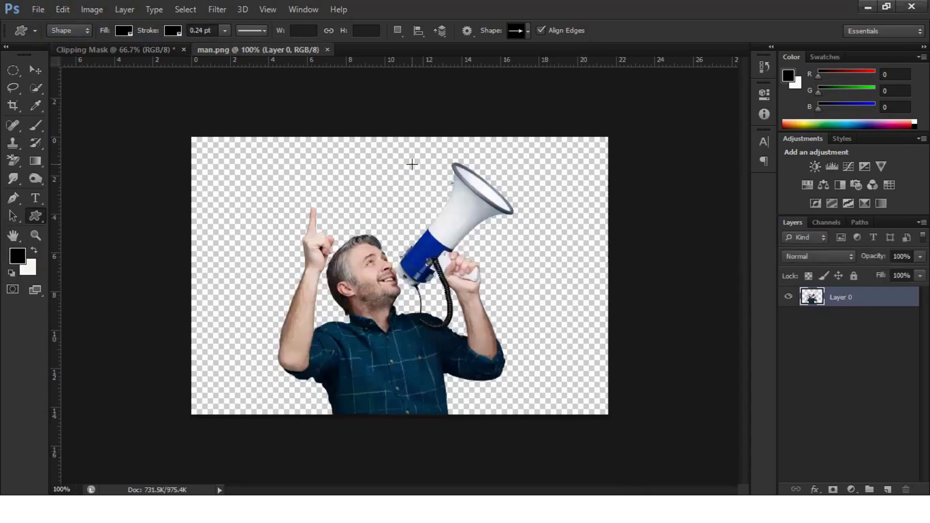
Step: Copy the whole man.png image and paste it onto the grey Clipping Mask canvas
key(ctrl+a)
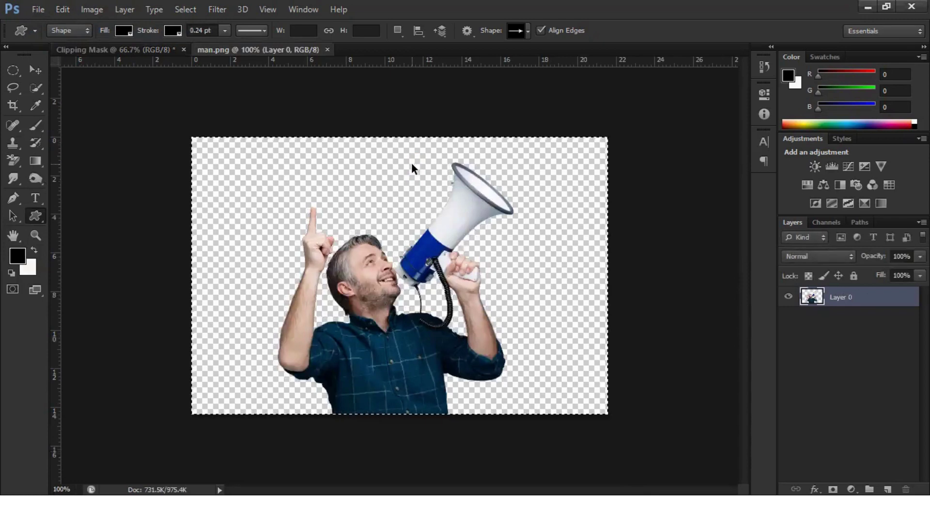
click(146, 50)
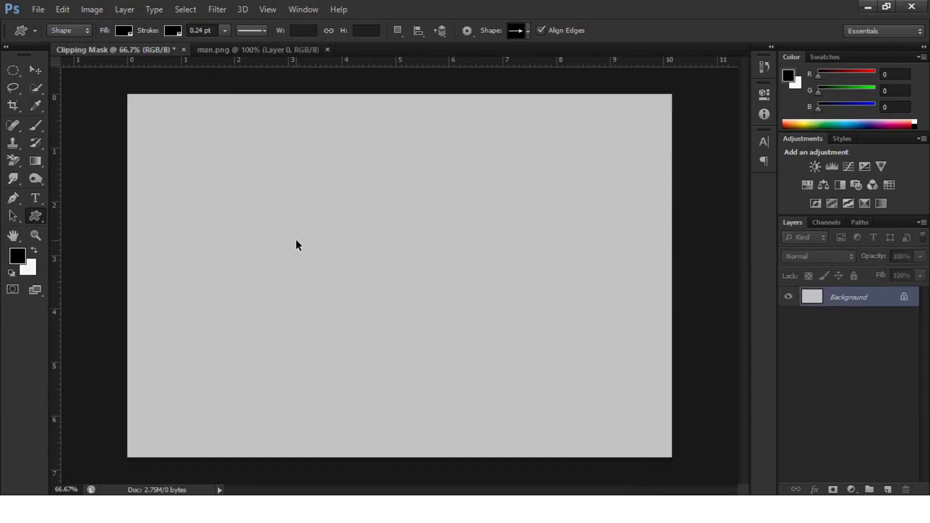
key(ctrl+v)
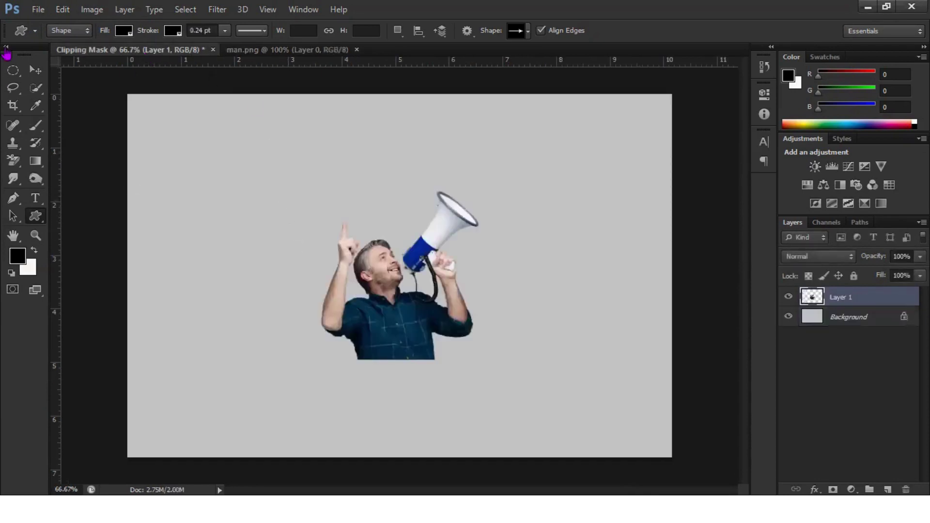
Step: Scale up the megaphone man on Layer 1 and move him up and left
click(35, 71)
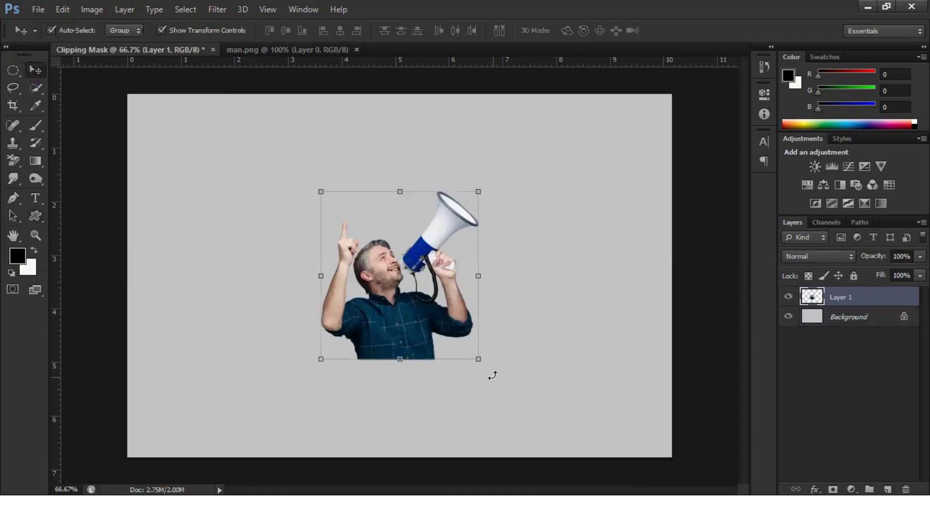
drag(478, 359, 509, 394)
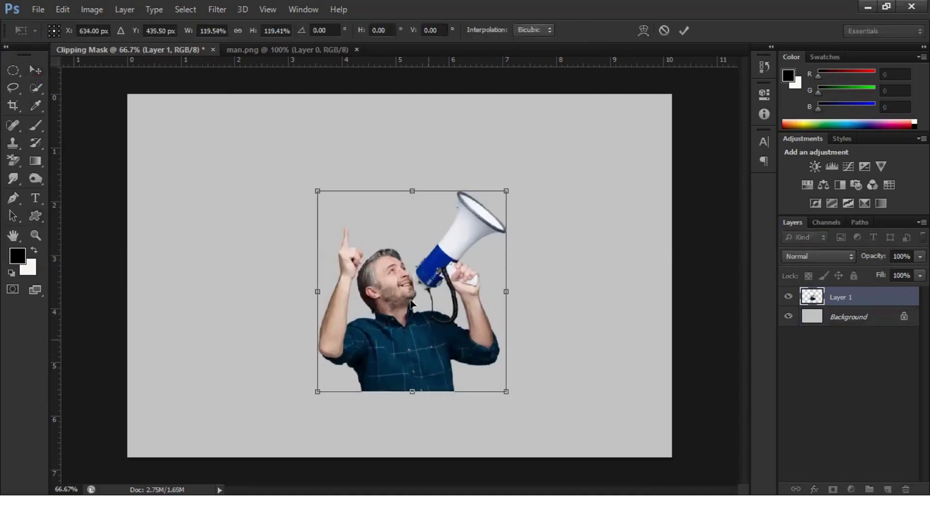
drag(412, 311, 398, 280)
click(684, 31)
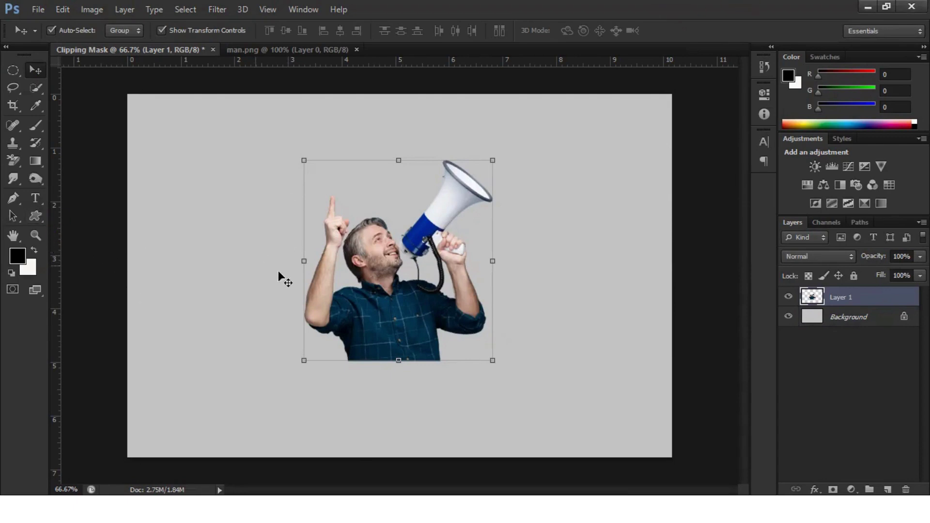
click(36, 218)
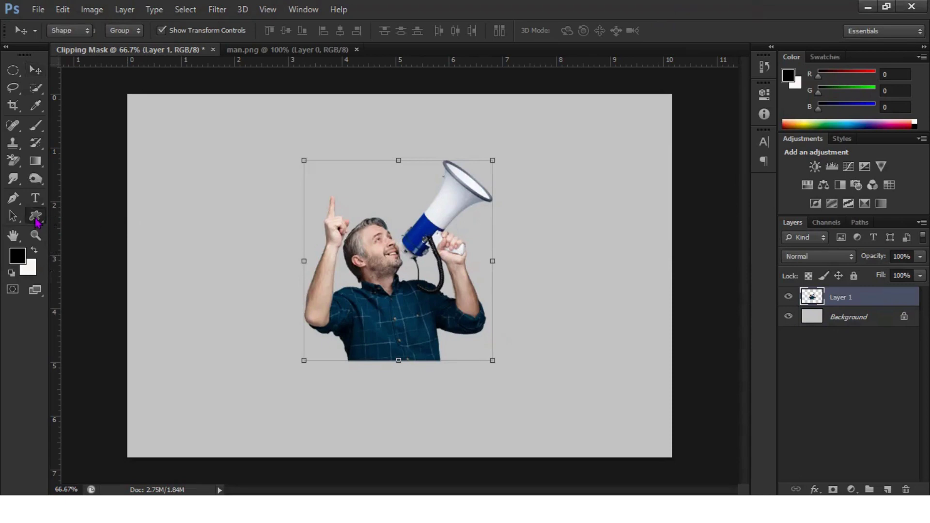
Step: Draw a 392×392 px black circle, Ellipse 1, over the man's body with the Ellipse Tool
click(36, 221)
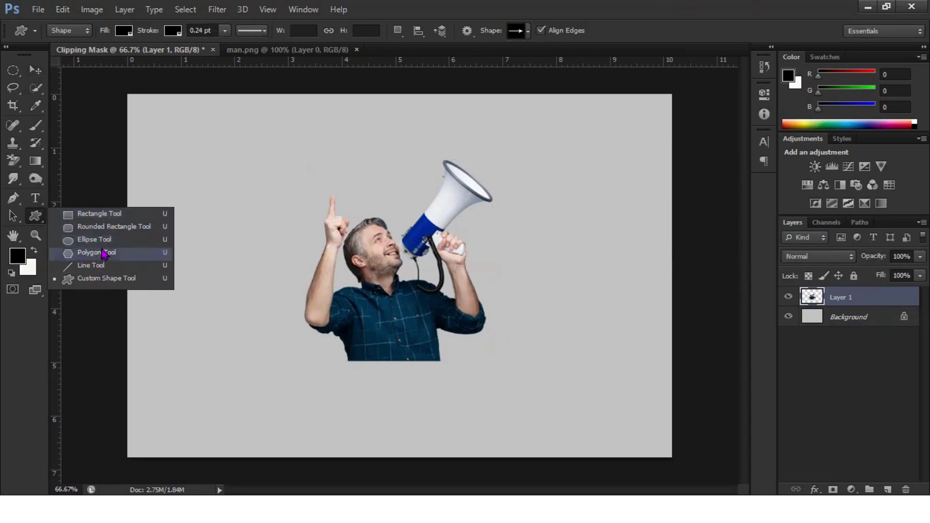
click(14, 71)
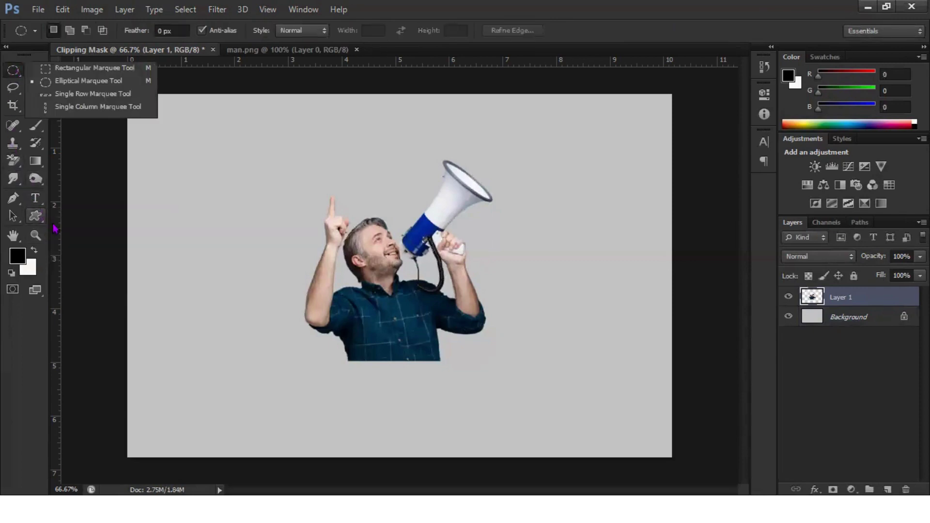
click(39, 215)
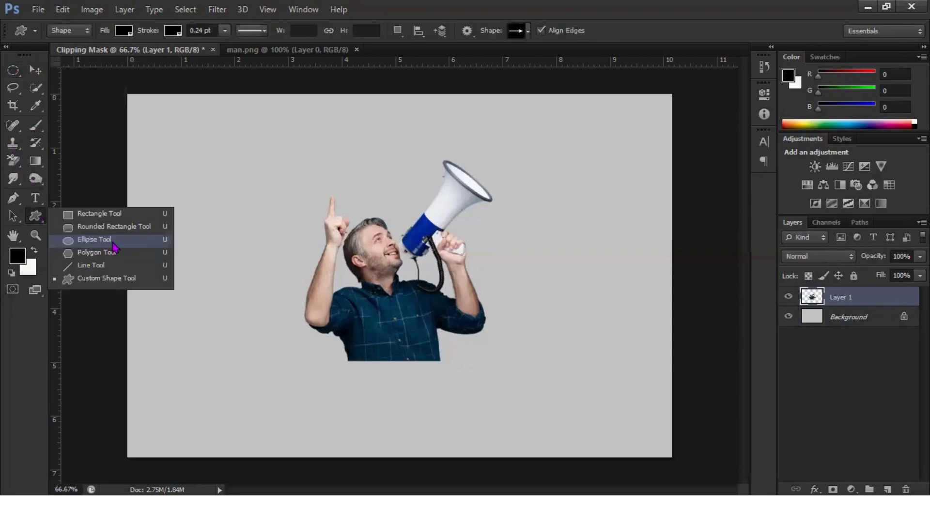
click(119, 239)
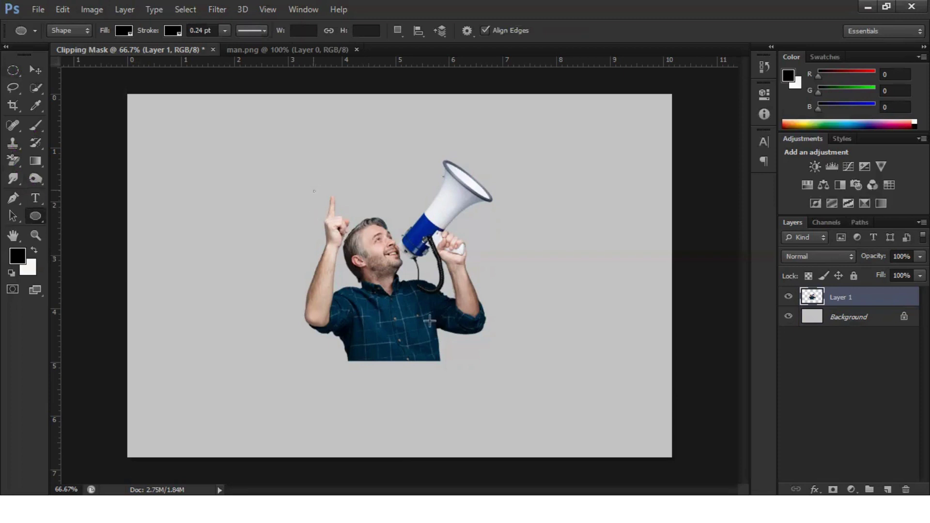
mouse_move(499, 391)
mouse_down()
mouse_move(505, 398)
mouse_move(490, 377)
mouse_up()
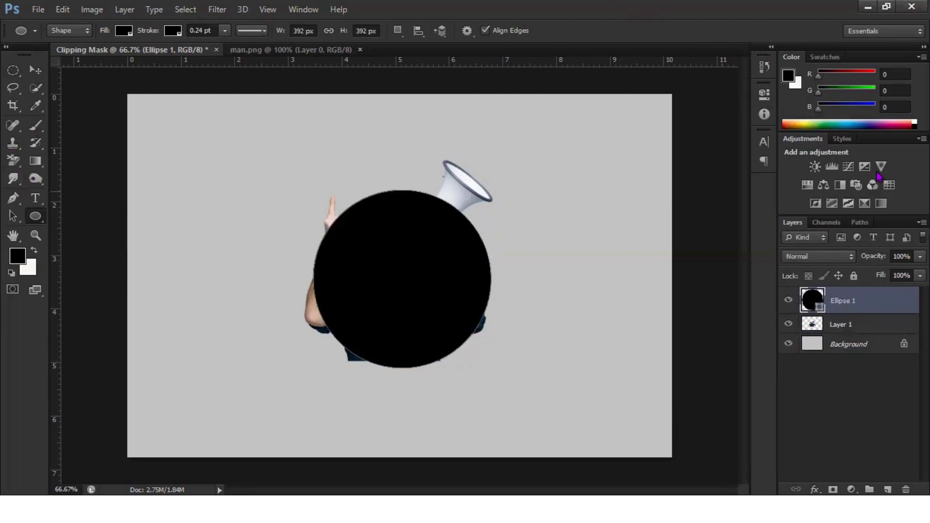
Step: Nudge the black circle and scale it to 87.24% so it sits over the man's torso
click(35, 70)
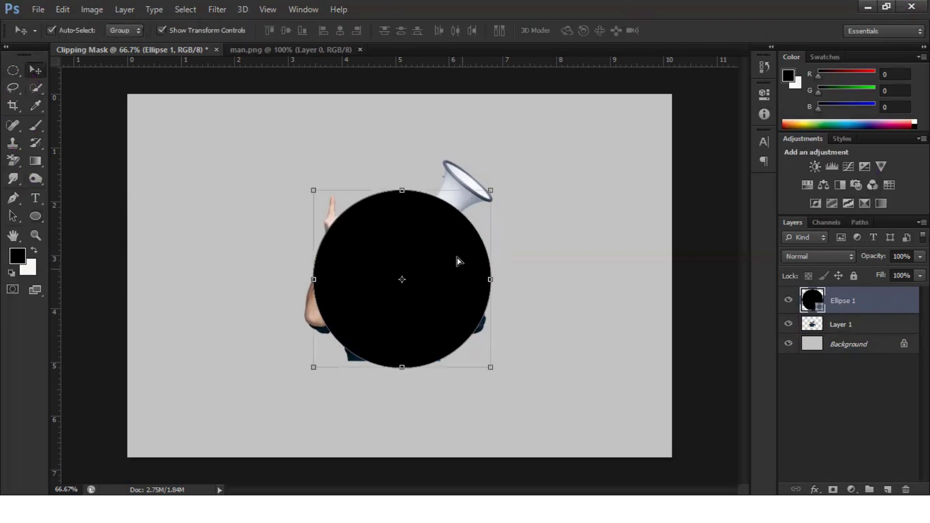
key(shift+Left)
key(shift+Left)
key(shift+Left)
key(shift+Up)
key(shift+Up)
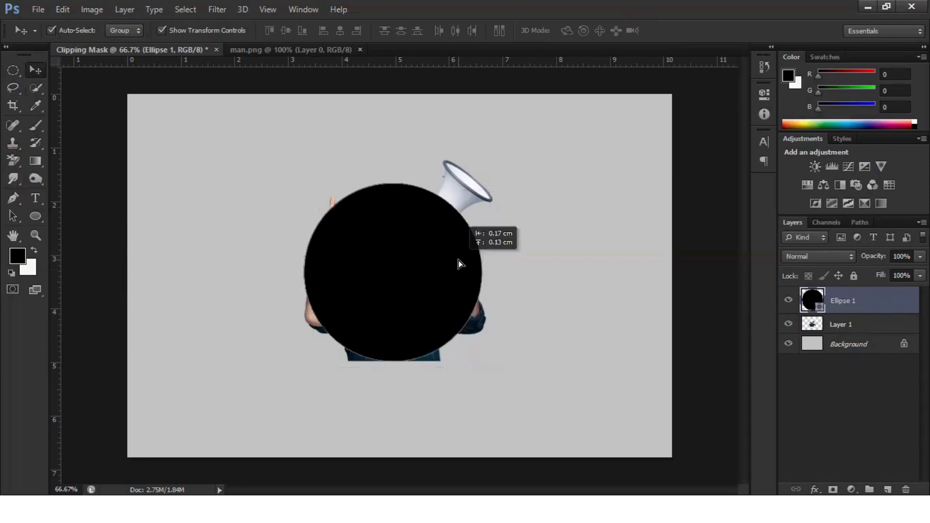
mouse_move(482, 184)
mouse_down()
mouse_move(472, 200)
mouse_move(481, 183)
mouse_up()
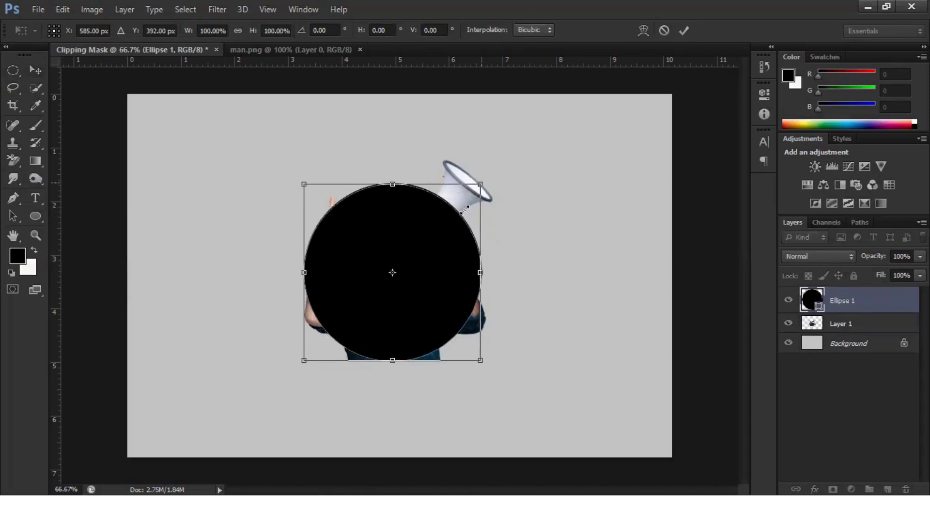
drag(464, 210, 439, 257)
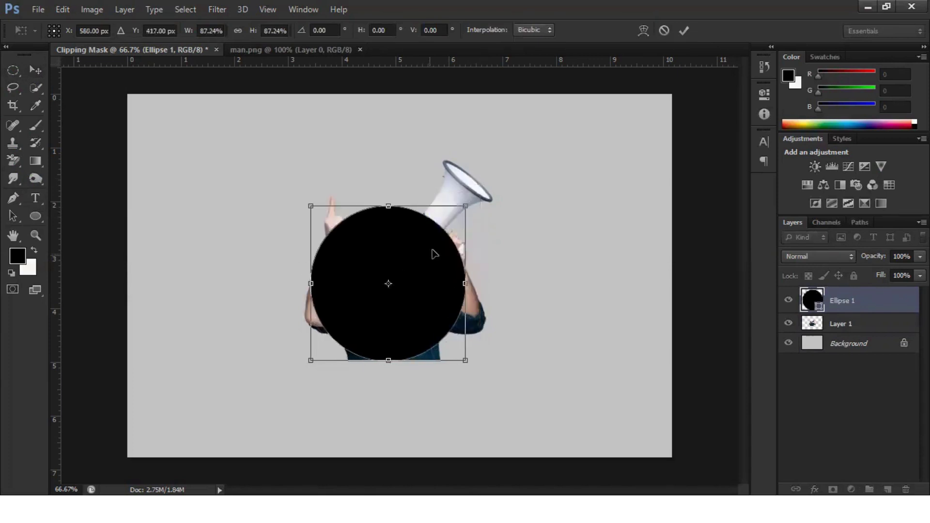
click(683, 30)
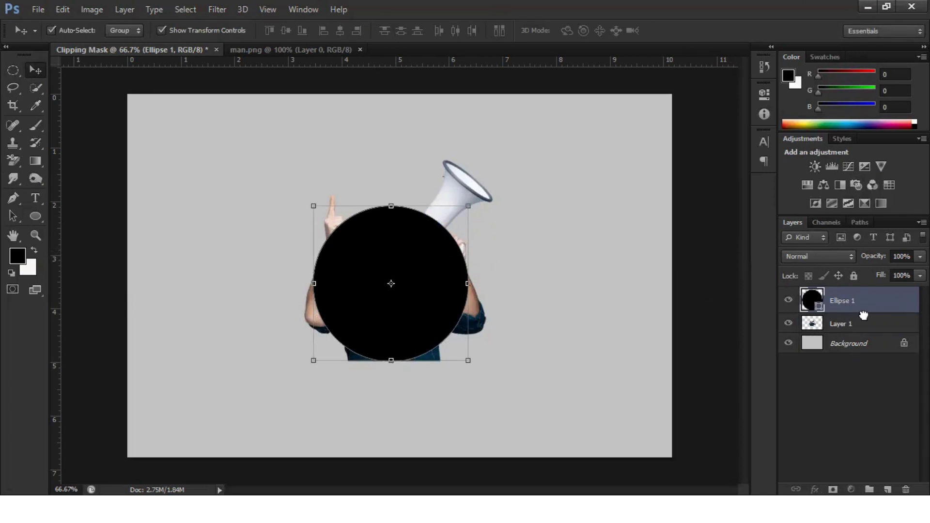
Step: Move Ellipse 1 below Layer 1, duplicate Layer 1 as Layer 1 copy, and hide the copy
drag(863, 327, 864, 329)
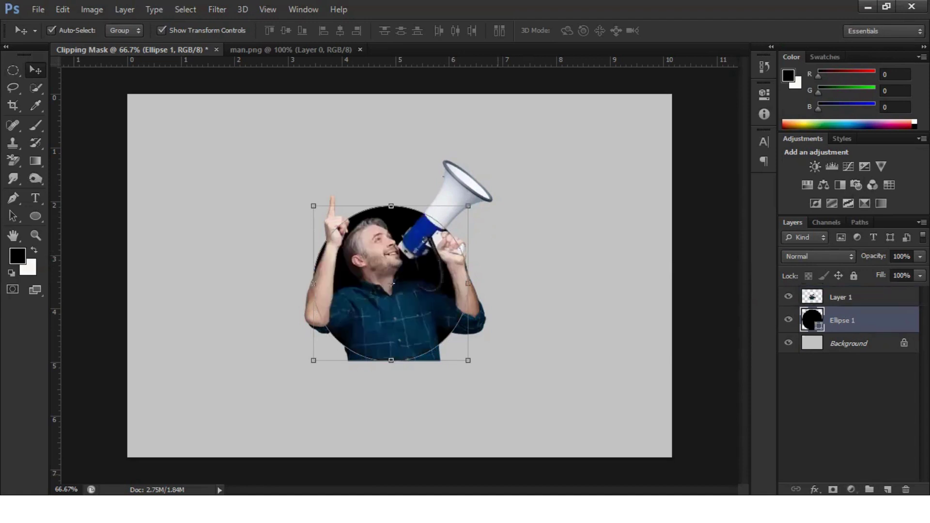
click(859, 302)
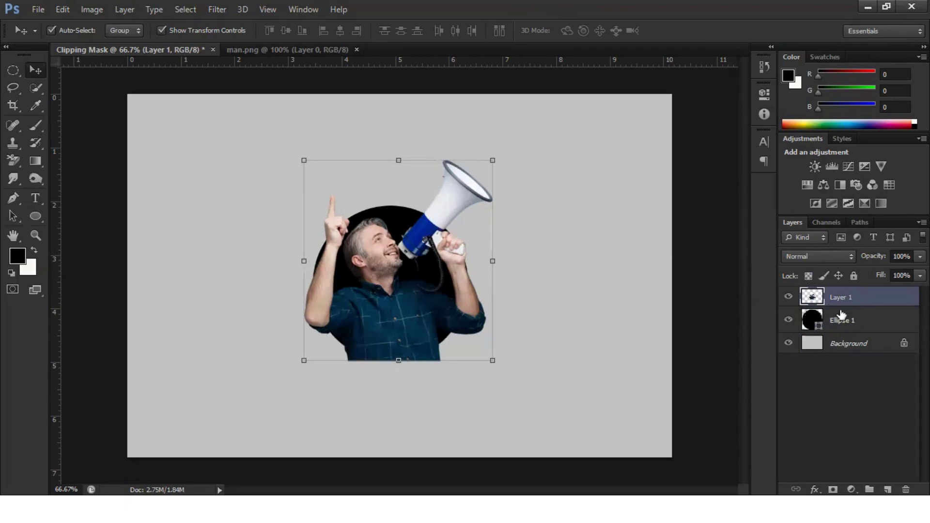
right_click(881, 298)
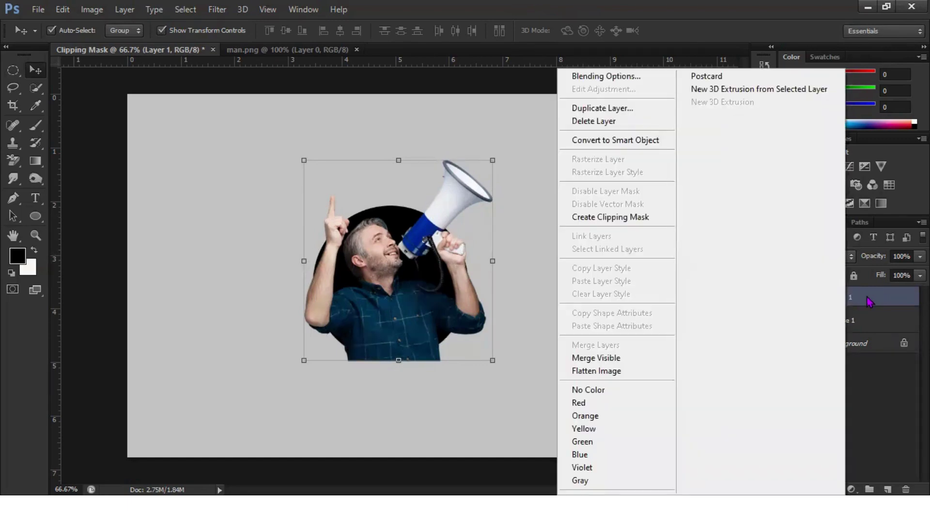
right_click(870, 302)
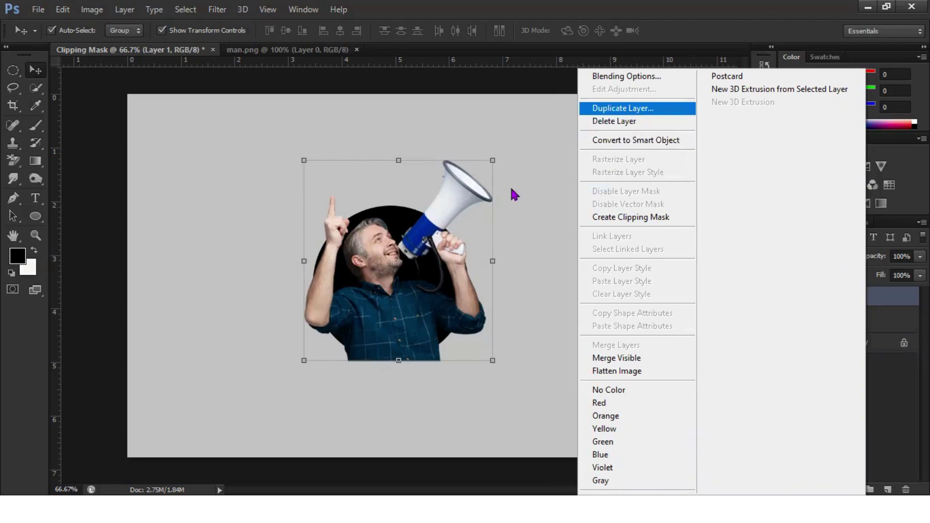
click(638, 112)
click(590, 153)
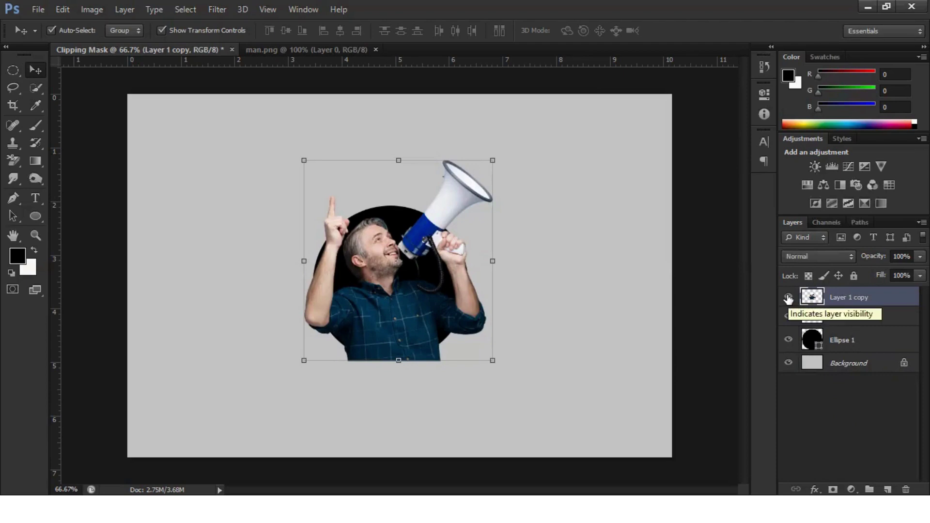
click(788, 298)
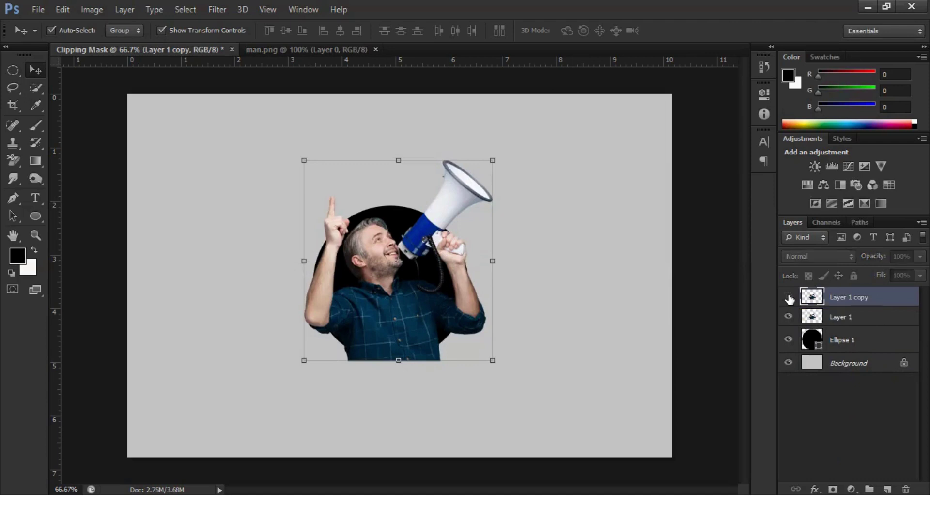
click(852, 319)
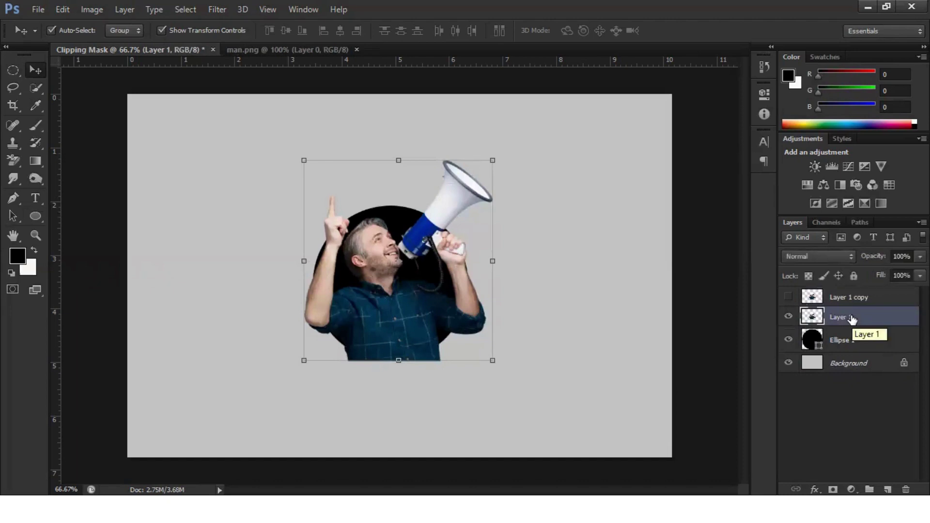
Step: Apply Create Clipping Mask to Layer 1 so the man shows only inside Ellipse 1
right_click(854, 322)
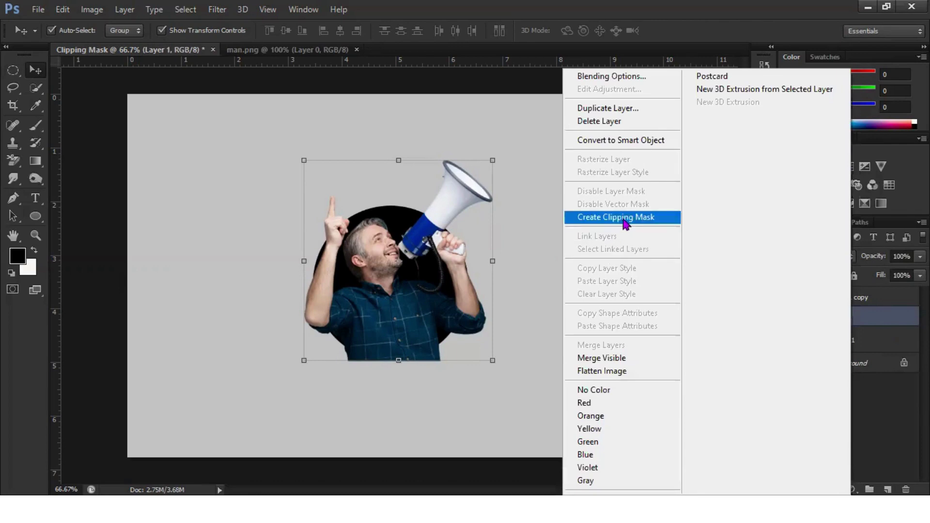
click(130, 11)
click(128, 16)
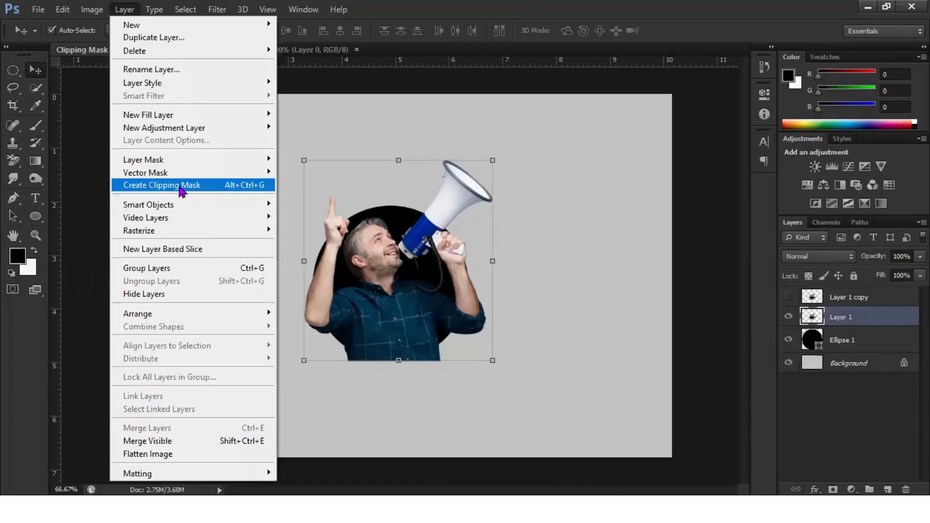
right_click(859, 317)
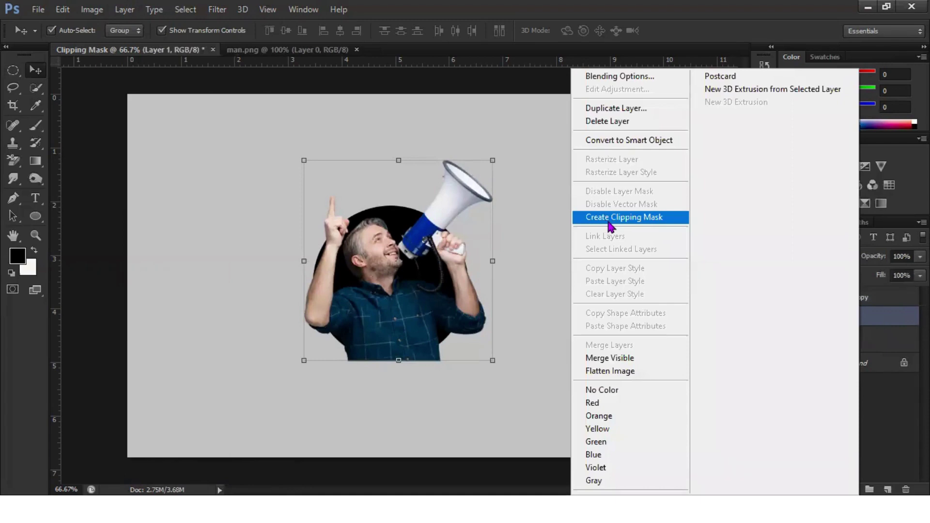
click(609, 223)
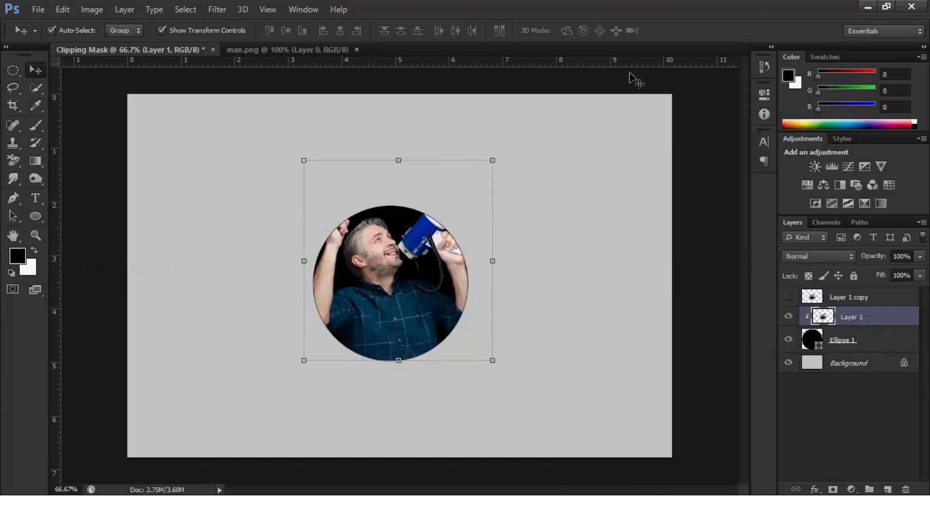
click(858, 301)
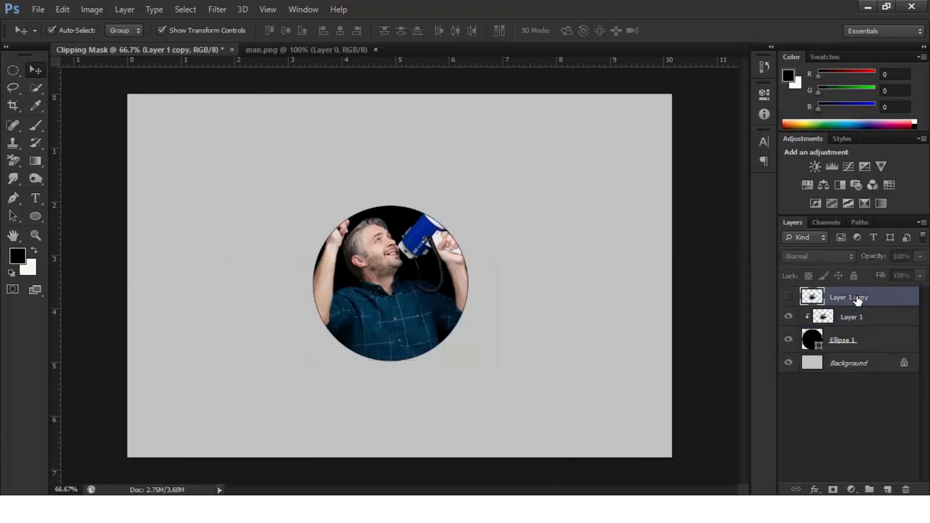
Step: Make Layer 1 copy visible again and give it a white layer mask
click(790, 298)
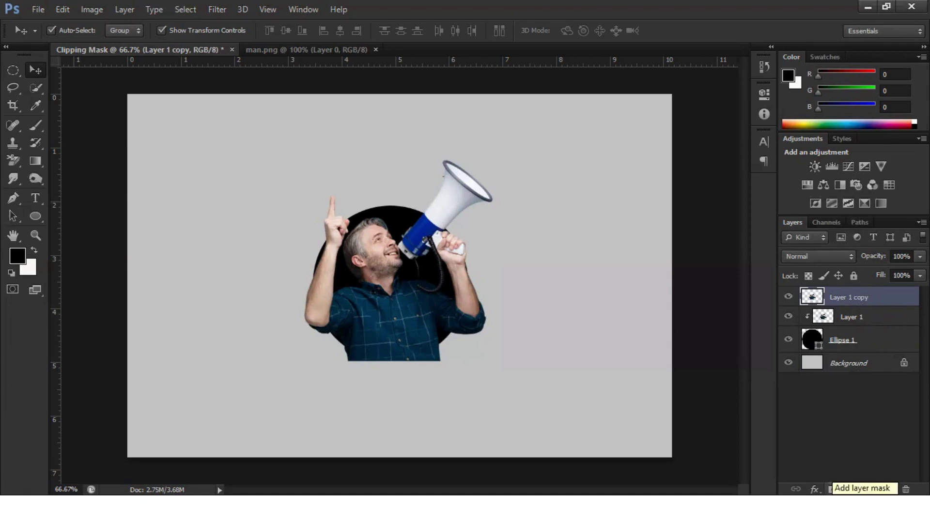
click(832, 489)
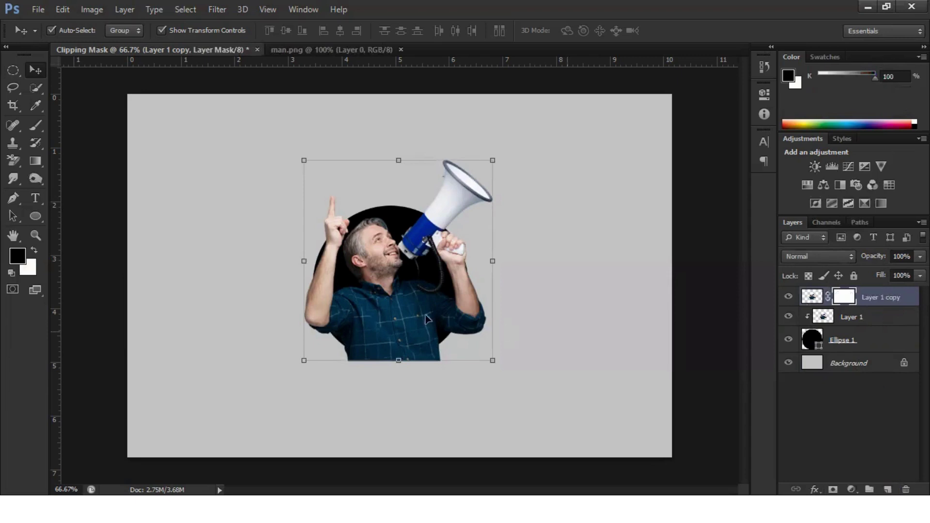
Step: Choose the Brush tool at 82 px size and 100% hardness
click(34, 128)
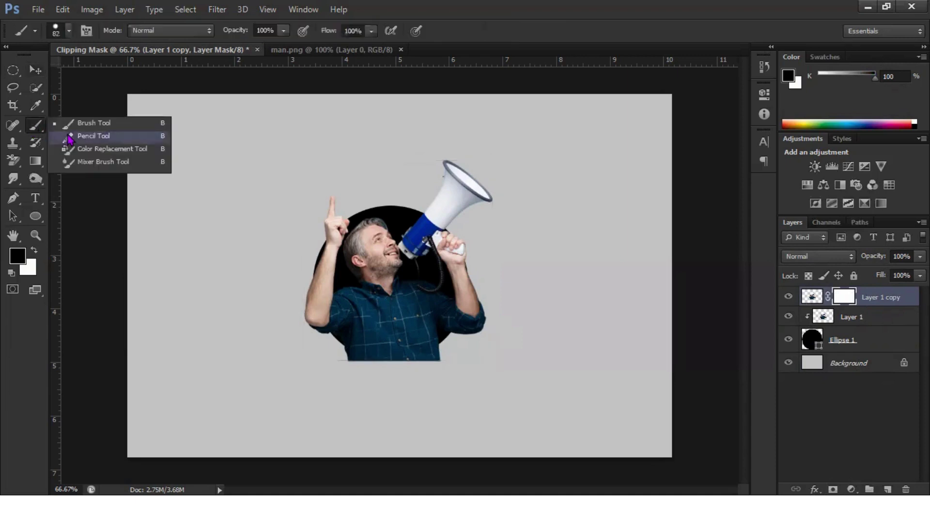
click(92, 123)
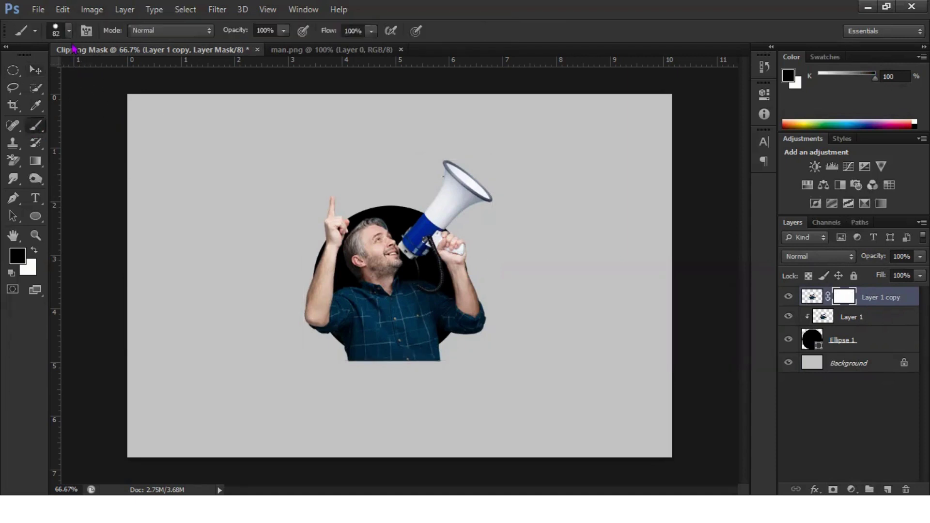
click(70, 30)
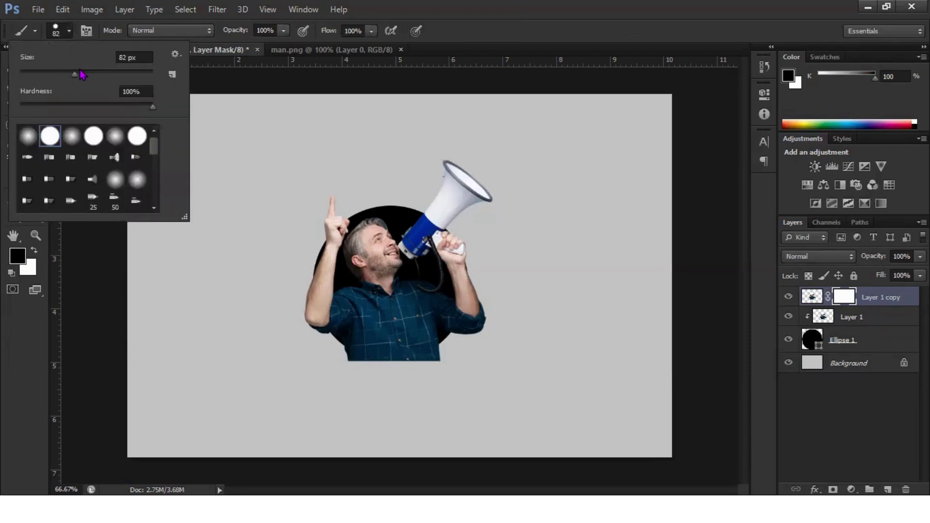
click(459, 306)
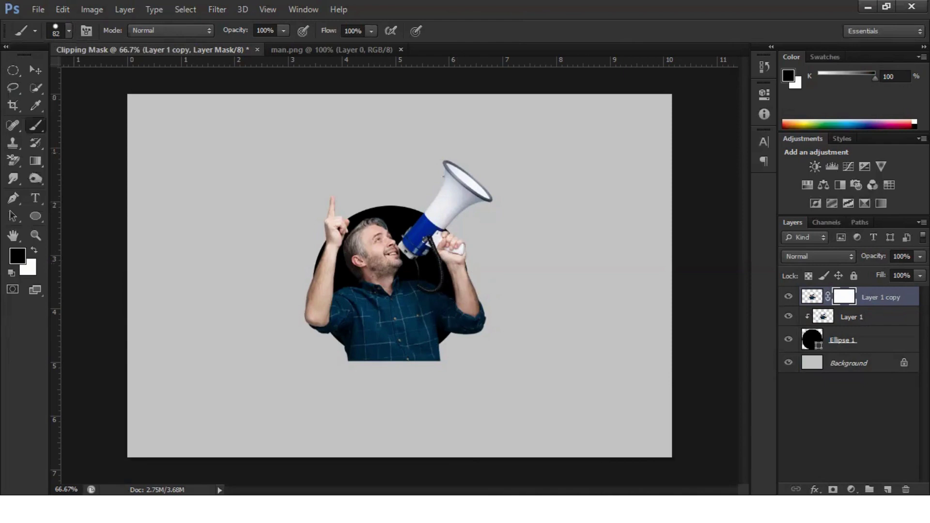
Step: Paint black on Layer 1 copy's mask to hide the arm and shirt below the circle
click(874, 322)
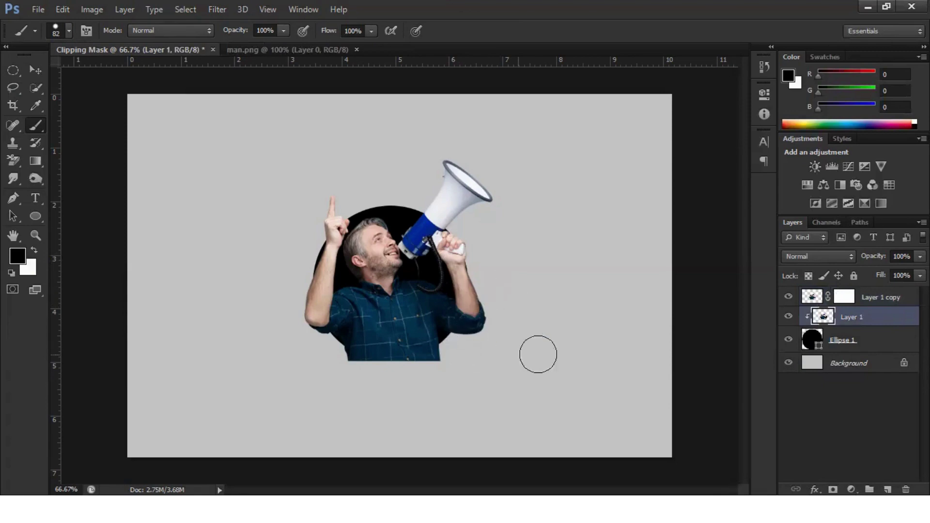
click(846, 298)
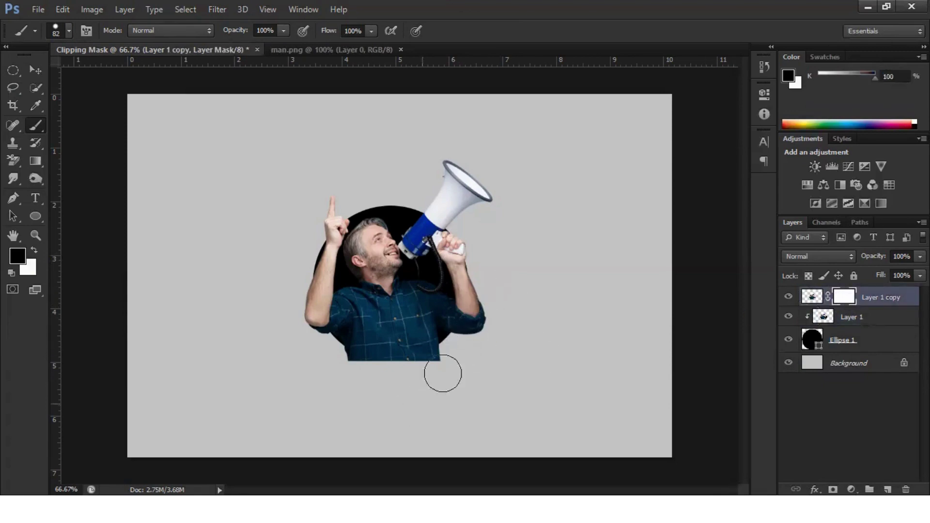
mouse_move(489, 301)
mouse_down()
mouse_move(446, 340)
mouse_move(406, 358)
mouse_move(345, 359)
mouse_move(311, 337)
mouse_move(278, 281)
mouse_move(274, 268)
mouse_move(310, 339)
mouse_move(301, 240)
mouse_move(300, 300)
mouse_move(331, 358)
mouse_move(378, 374)
mouse_move(463, 346)
mouse_move(481, 276)
mouse_move(478, 298)
mouse_move(445, 344)
mouse_move(404, 361)
mouse_move(318, 349)
mouse_up()
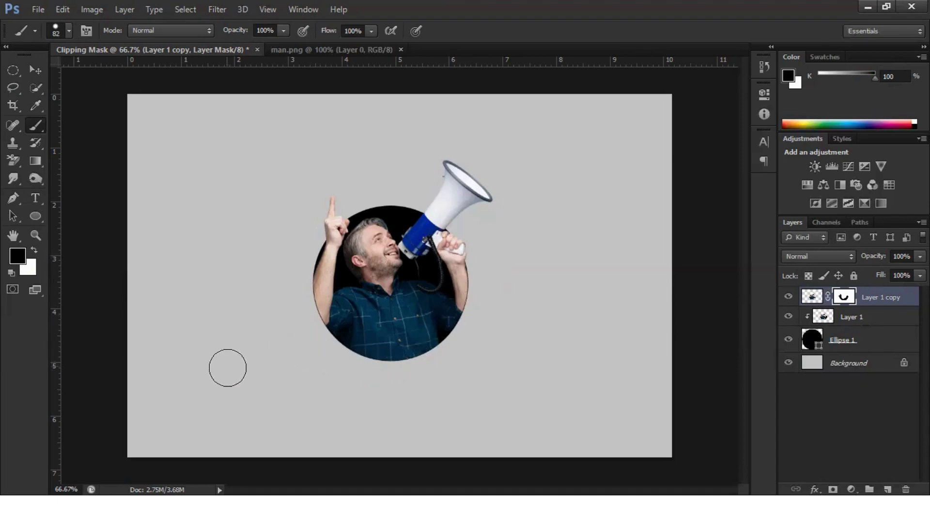